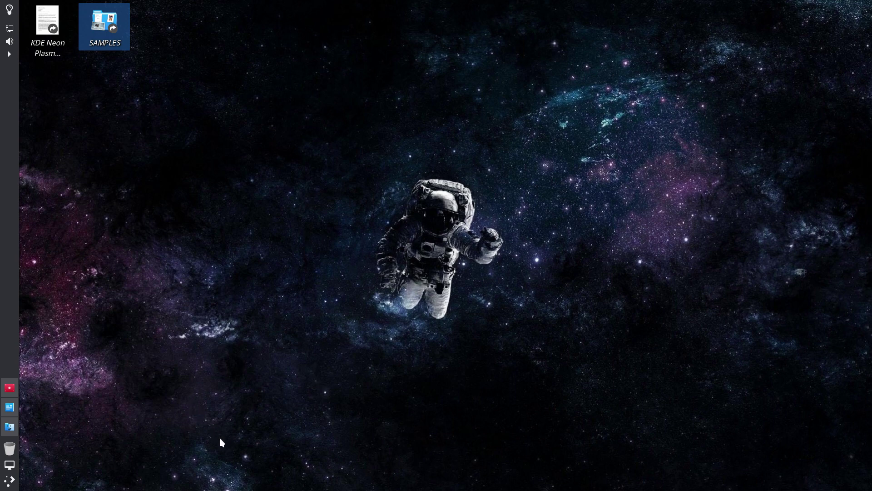
# Peek at the panel's calculator widget and the current month's calendar, closing each.
pyautogui.moveTo(254, 488)
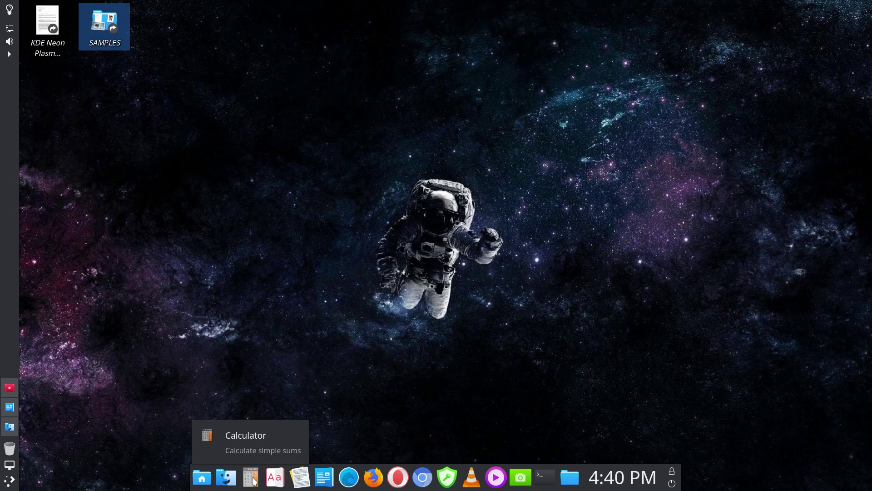
pyautogui.click(255, 481)
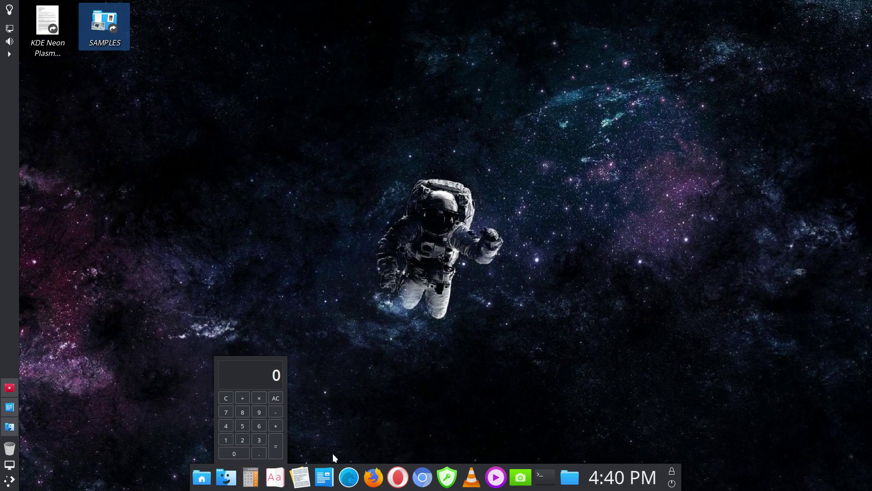
pyautogui.click(520, 417)
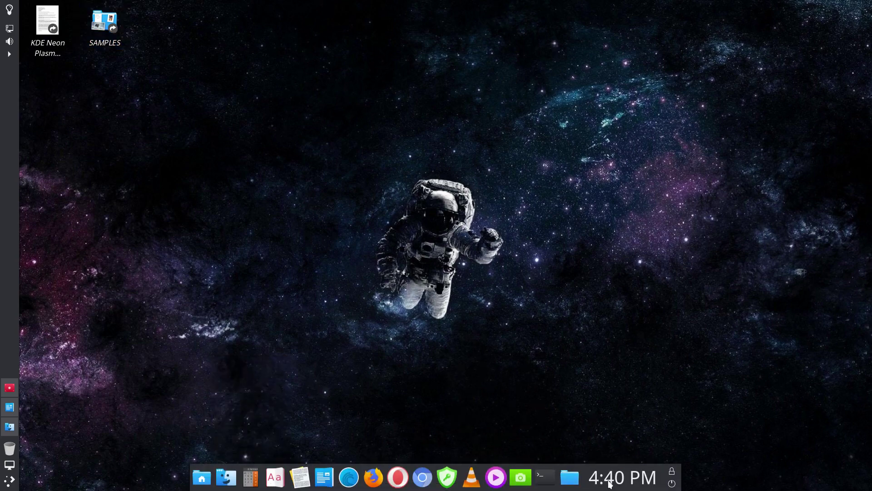
pyautogui.click(610, 483)
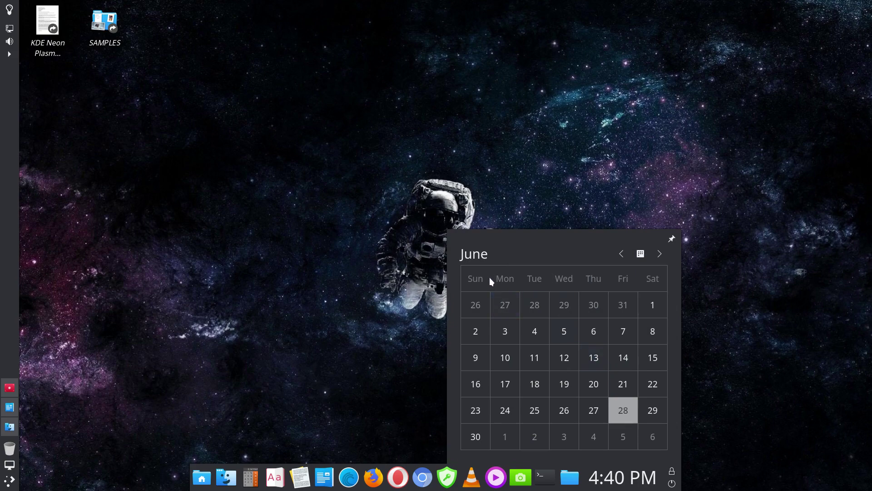
pyautogui.click(357, 285)
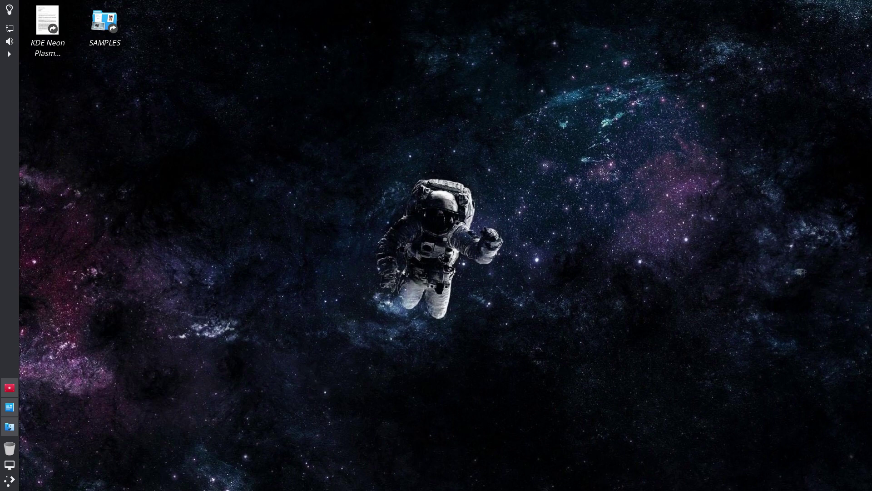
# Search the launcher for 'baloo' and view the File Search settings, closing without changes.
pyautogui.click(12, 478)
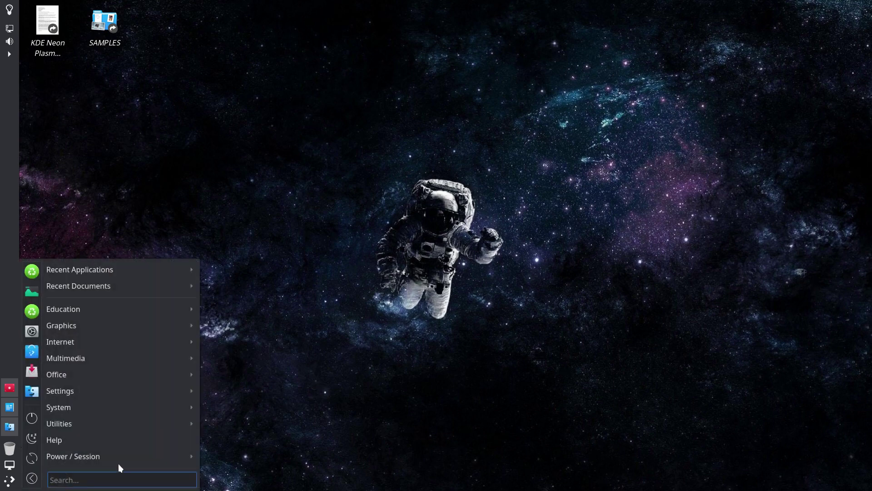
pyautogui.moveTo(151, 463)
pyautogui.write('baloo')
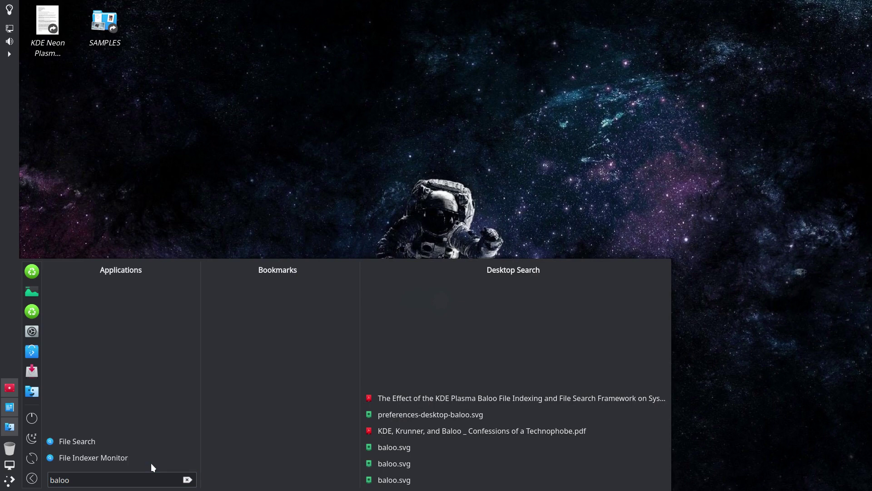
pyautogui.click(118, 445)
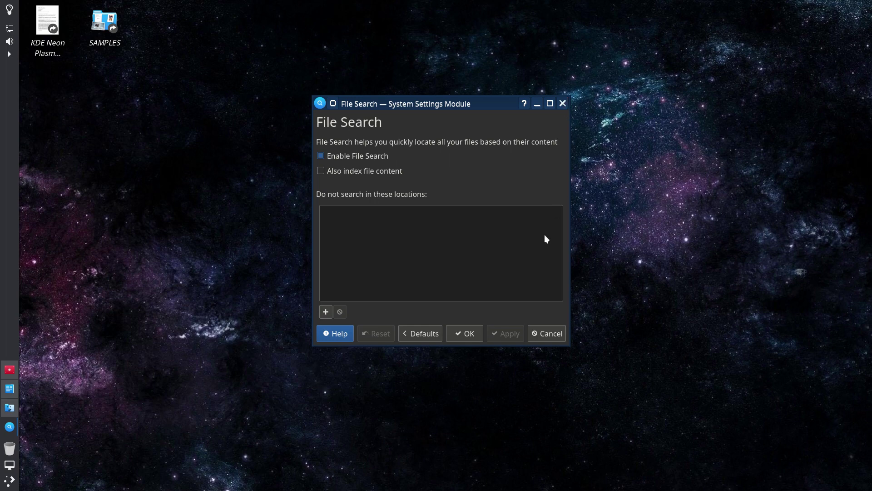
pyautogui.click(548, 337)
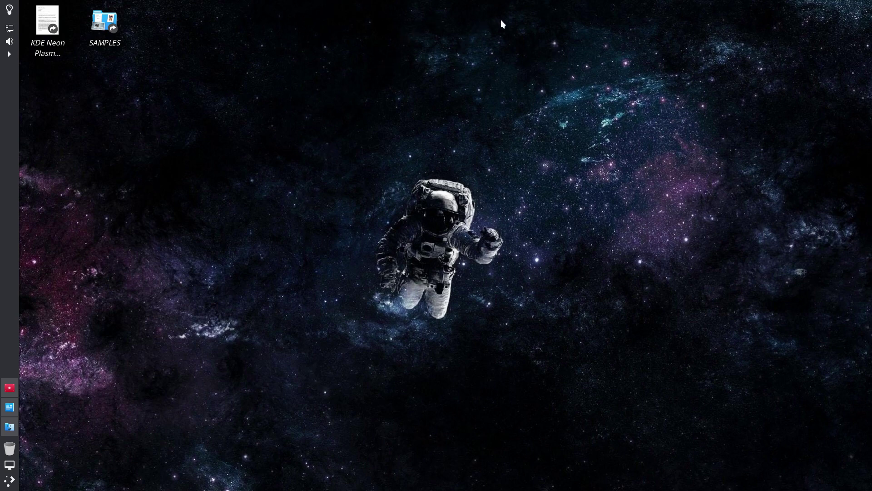
# Launch LibreOffice Writer with a blank document, then close it again.
pyautogui.moveTo(544, 2)
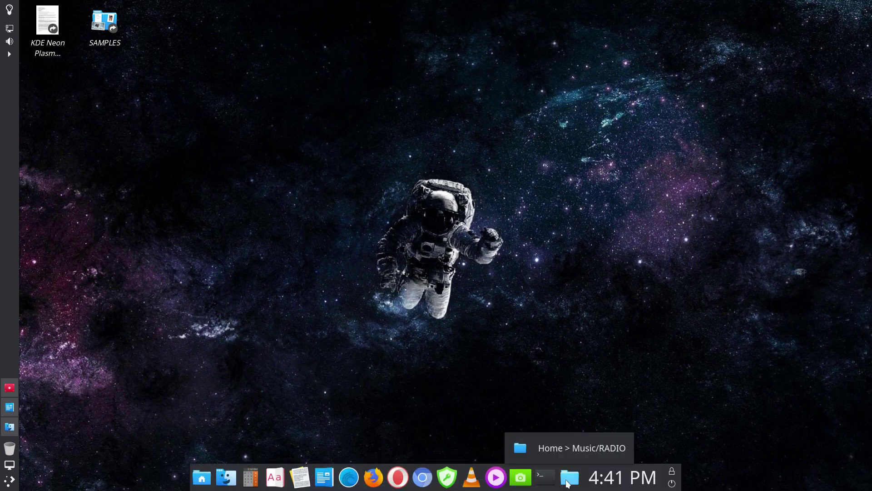
pyautogui.click(324, 477)
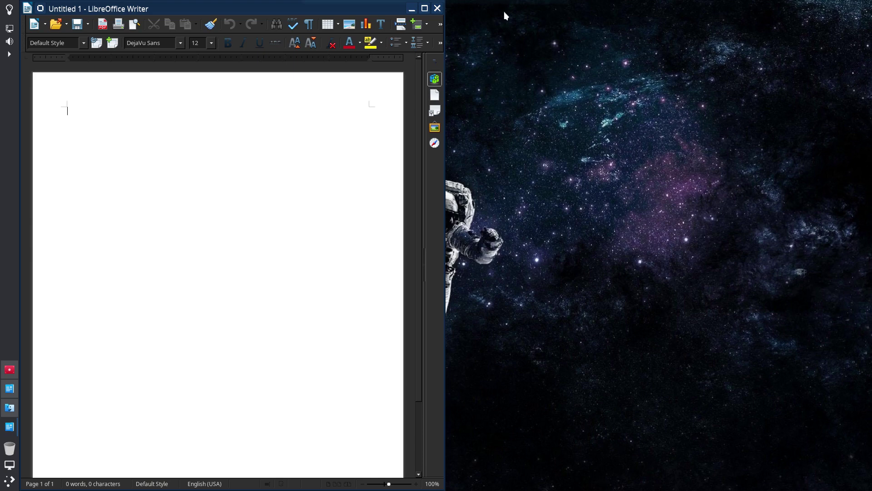
pyautogui.moveTo(510, 2)
pyautogui.click(438, 9)
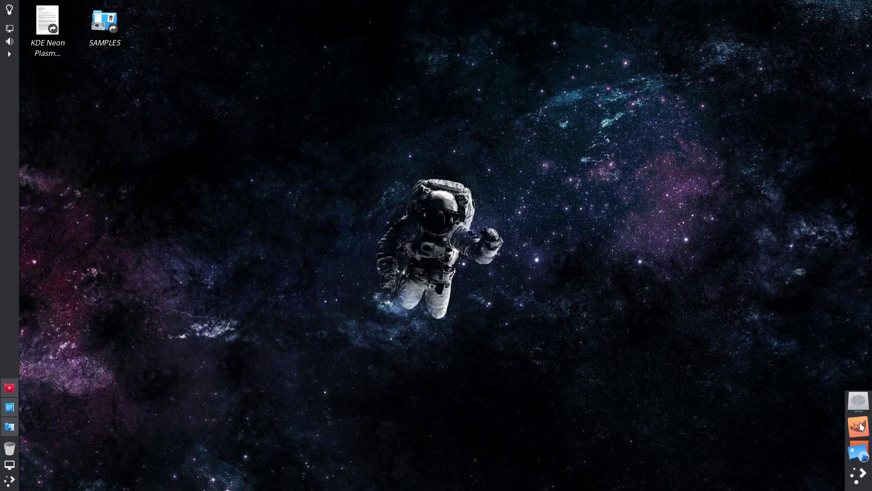
# Launch GIMP and unlock the desktop widgets from the top panel's menu.
pyautogui.click(862, 426)
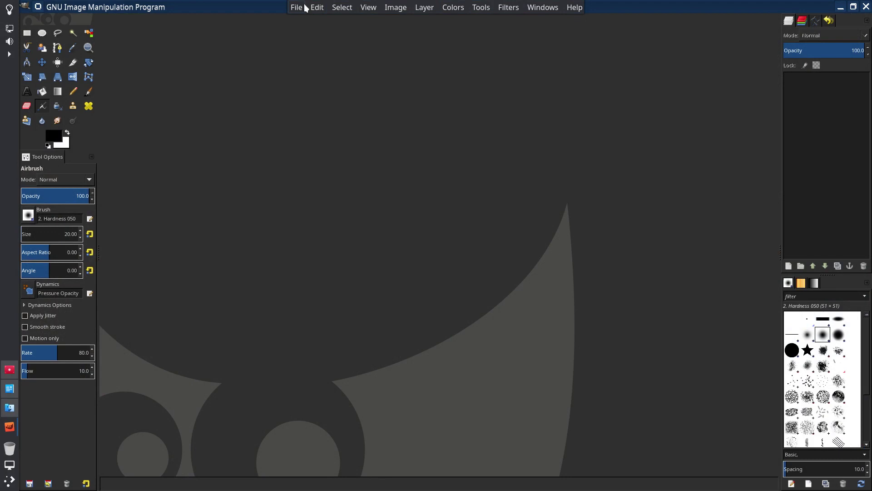
pyautogui.rightClick(581, 9)
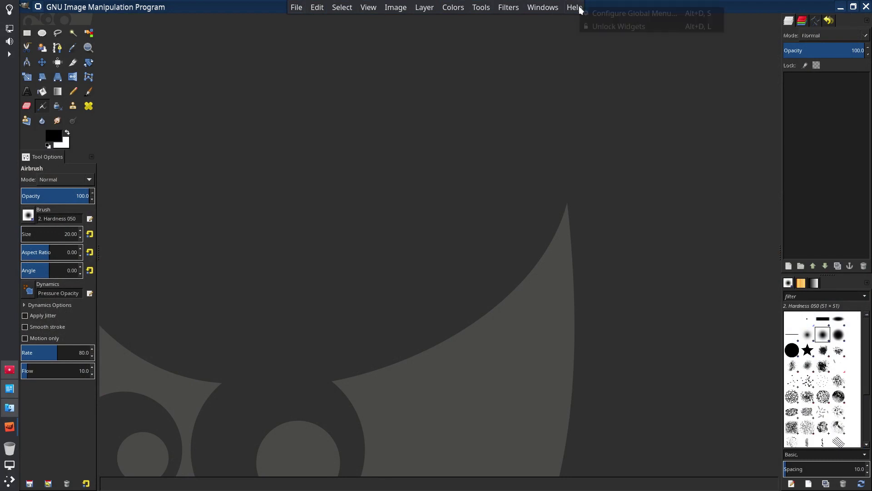
pyautogui.click(603, 25)
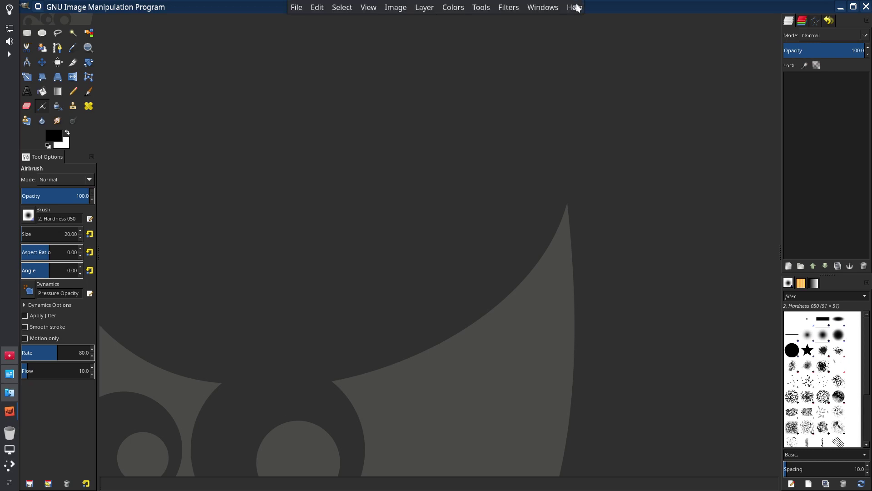
pyautogui.rightClick(577, 8)
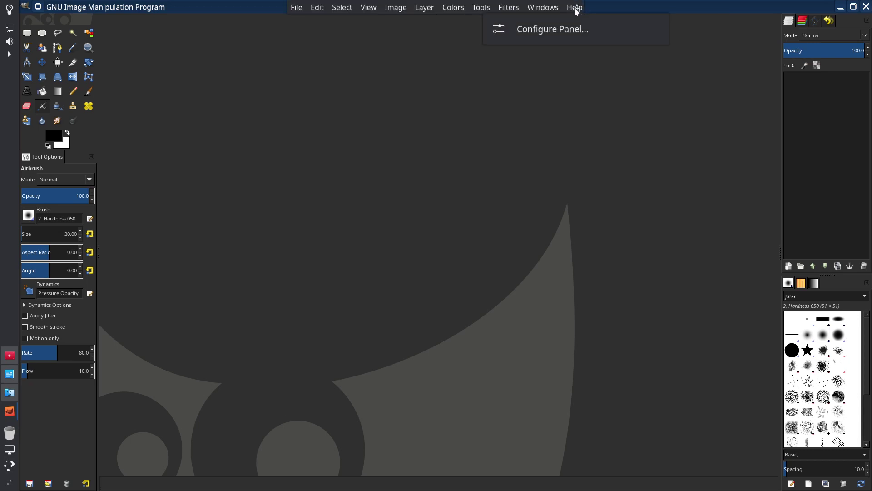
# Stretch the top global-menu panel's length handles outward, then exit panel editing mode.
pyautogui.click(577, 9)
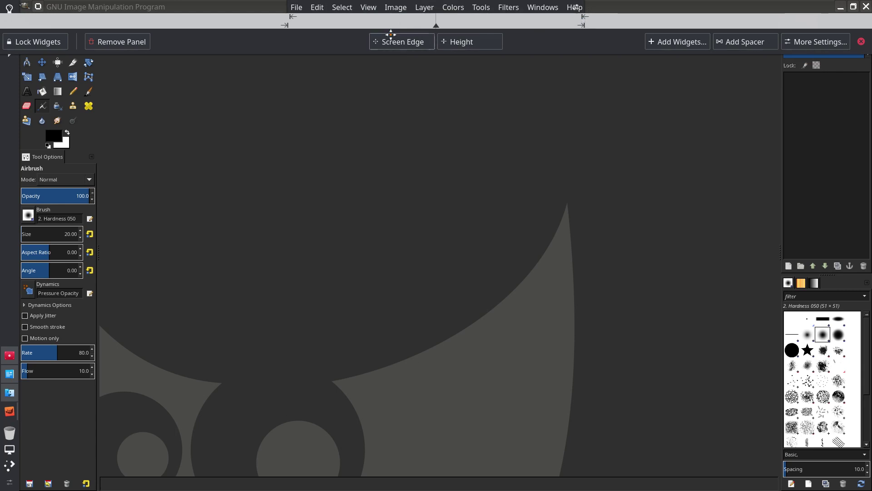
pyautogui.moveTo(573, 14)
pyautogui.moveTo(585, 25)
pyautogui.mouseDown()
pyautogui.moveTo(600, 25)
pyautogui.moveTo(586, 25)
pyautogui.mouseUp()
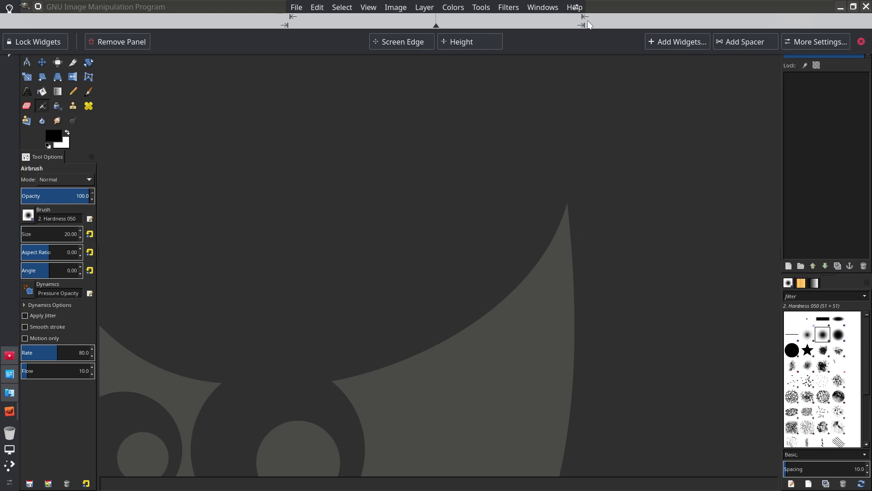
pyautogui.rightClick(575, 8)
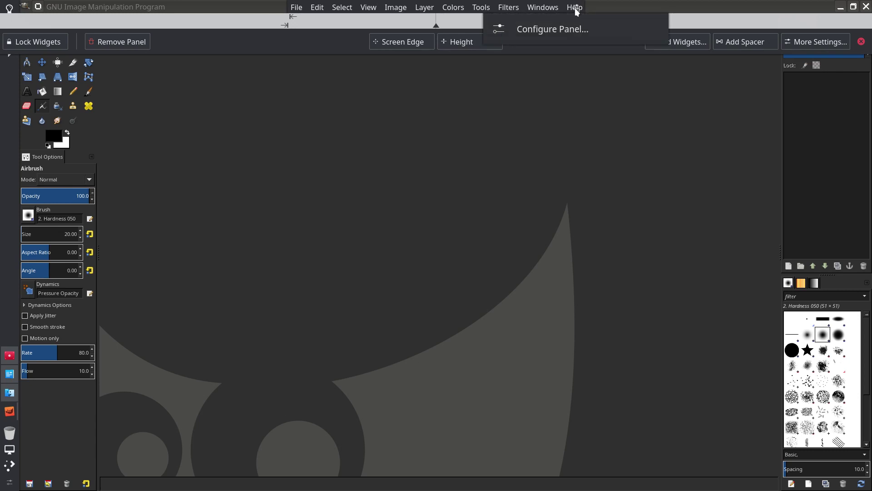
pyautogui.click(577, 9)
pyautogui.rightClick(581, 13)
pyautogui.click(577, 10)
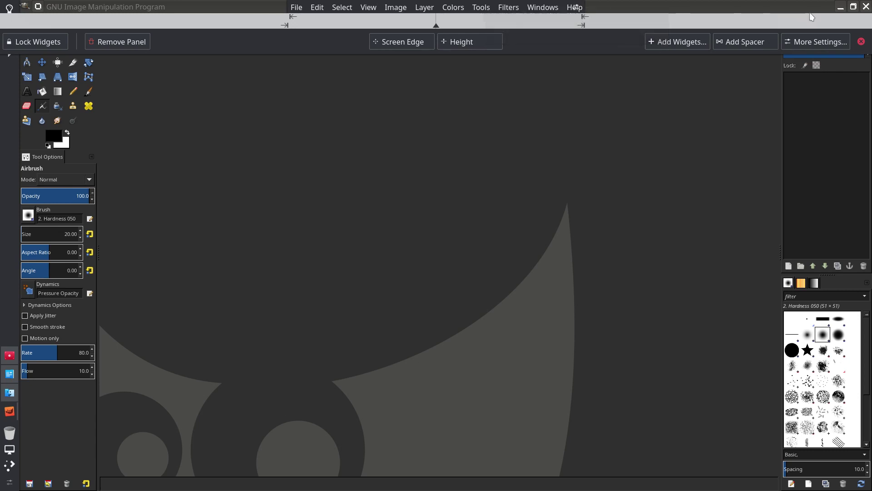
pyautogui.click(861, 42)
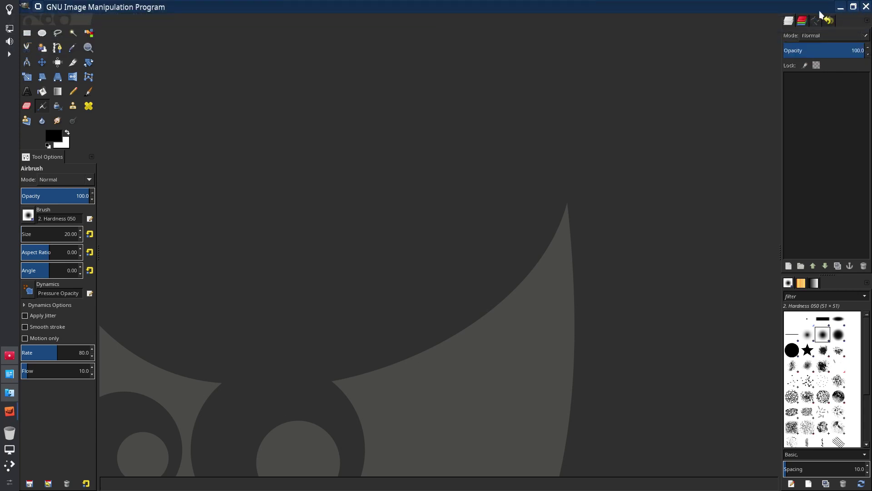
# Restore the GIMP window from full screen, then close GIMP.
pyautogui.click(854, 7)
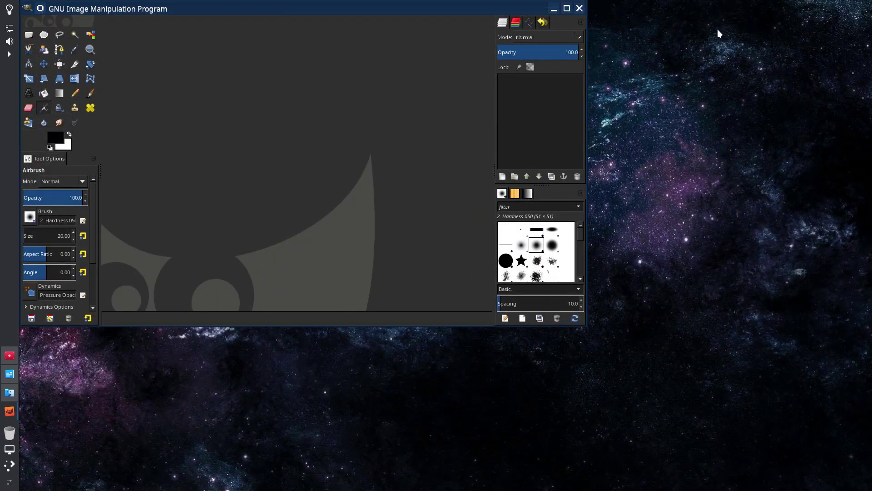
pyautogui.click(579, 9)
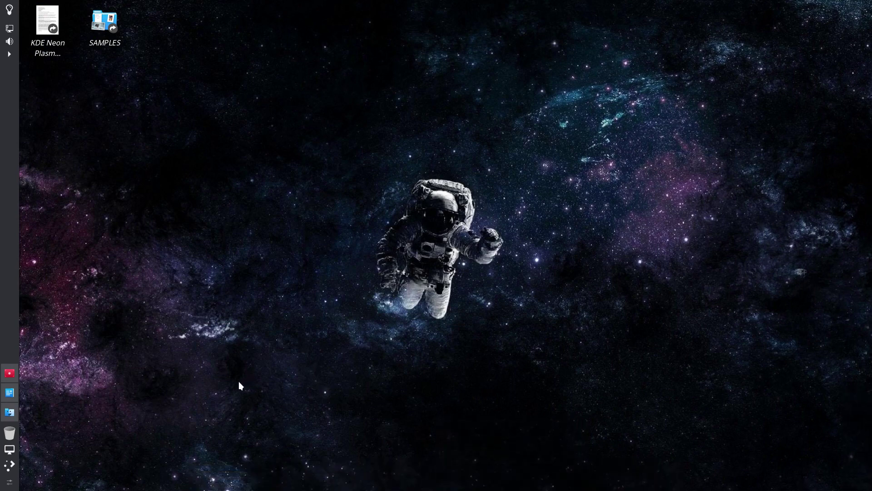
# Choose Lock Widgets from the left panel's context menu.
pyautogui.moveTo(327, 487)
pyautogui.rightClick(7, 482)
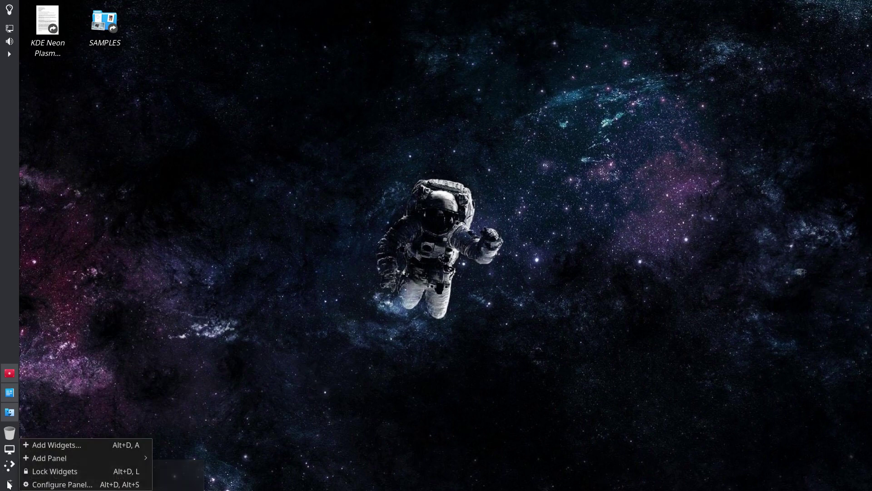
pyautogui.click(47, 473)
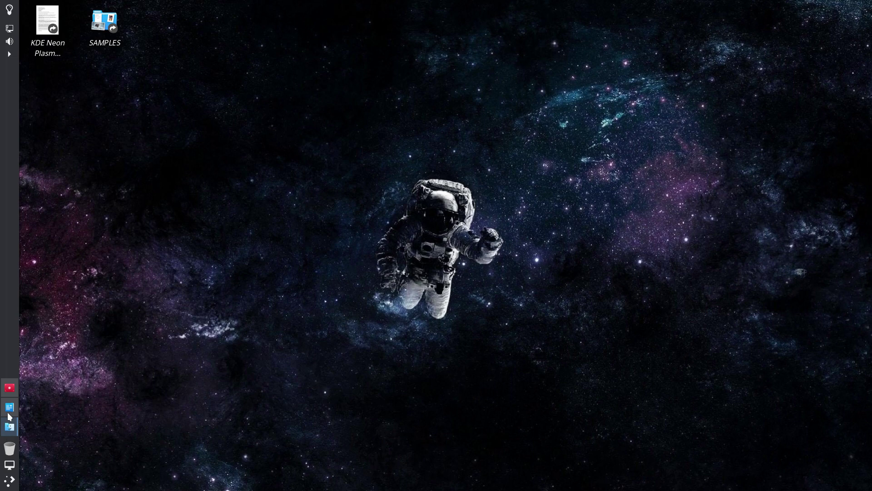
pyautogui.moveTo(12, 387)
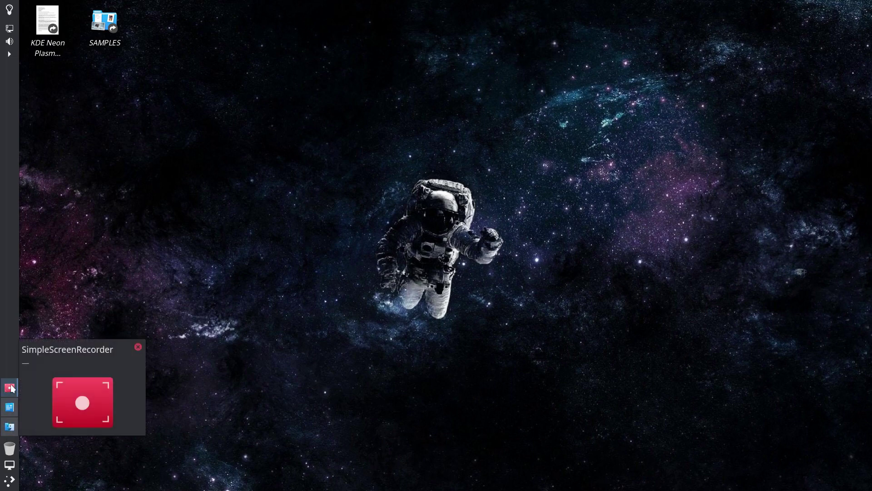
pyautogui.moveTo(11, 408)
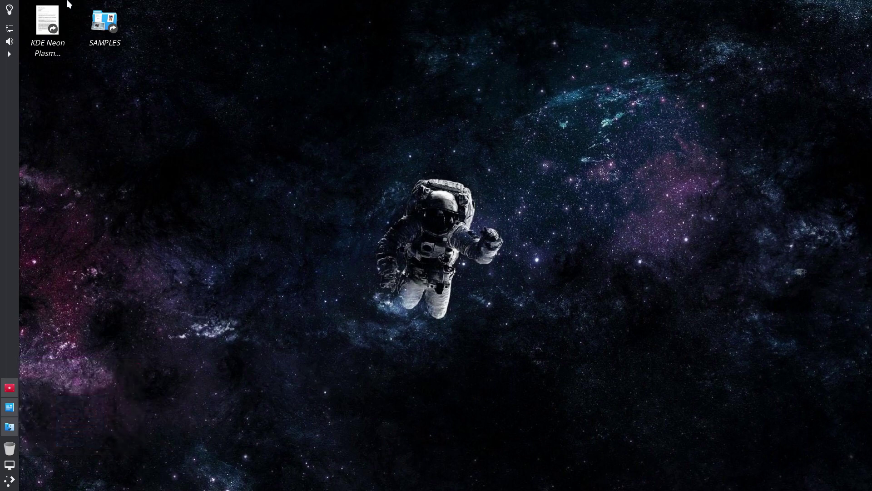
pyautogui.moveTo(7, 428)
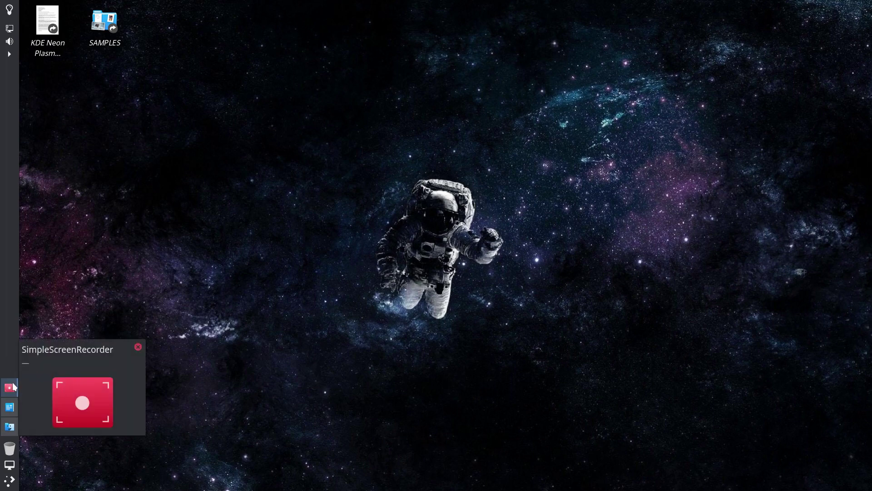
pyautogui.moveTo(207, 477)
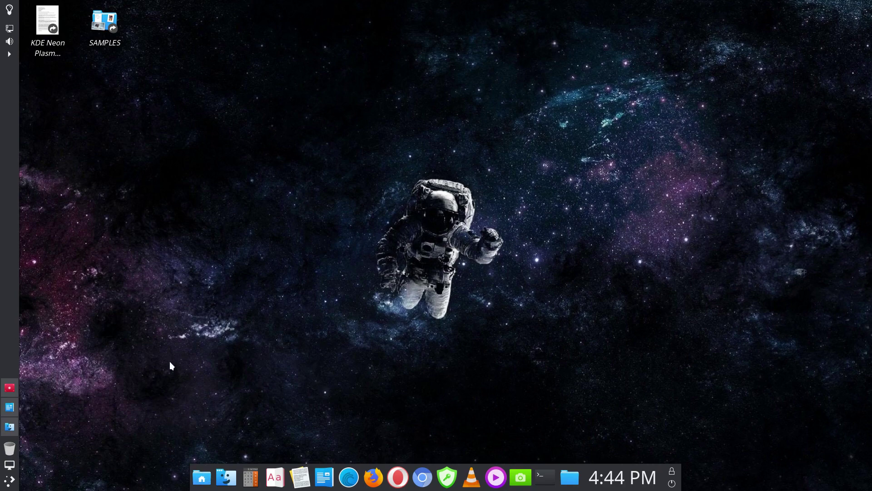
pyautogui.moveTo(393, 489)
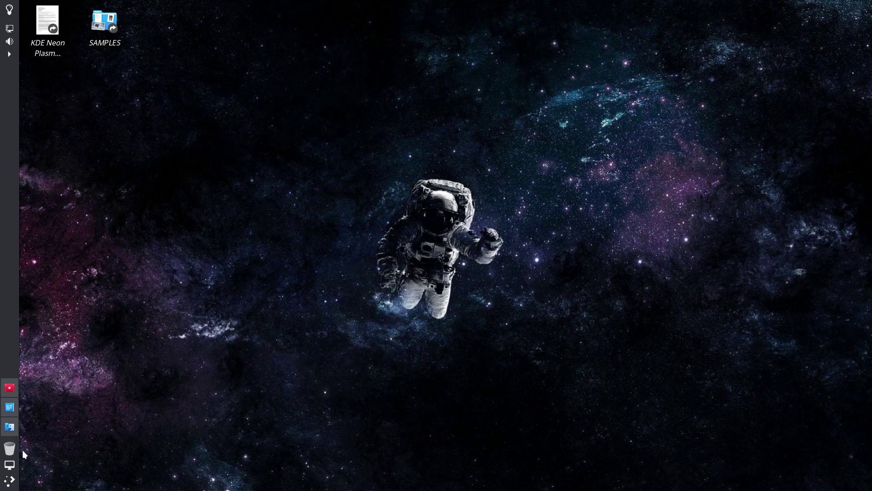
# Bring up the Writer show notes window from the taskbar, minimizing and restoring it once.
pyautogui.click(11, 408)
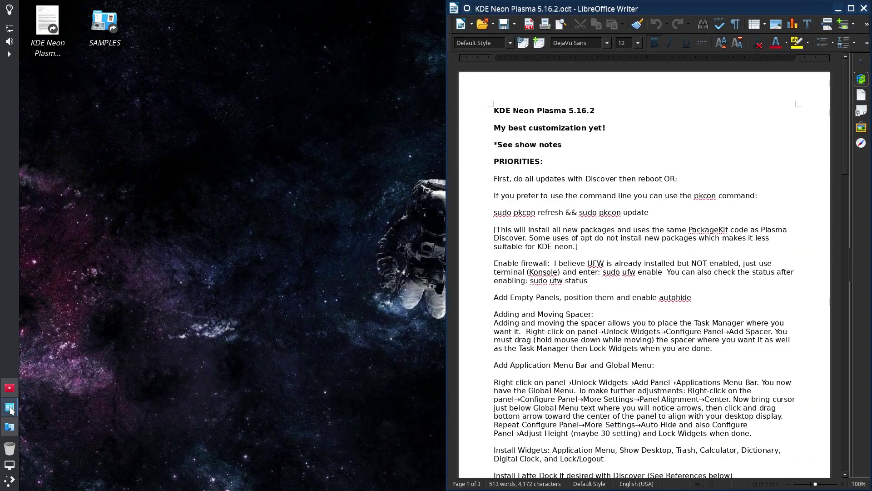
pyautogui.click(10, 408)
pyautogui.click(10, 408)
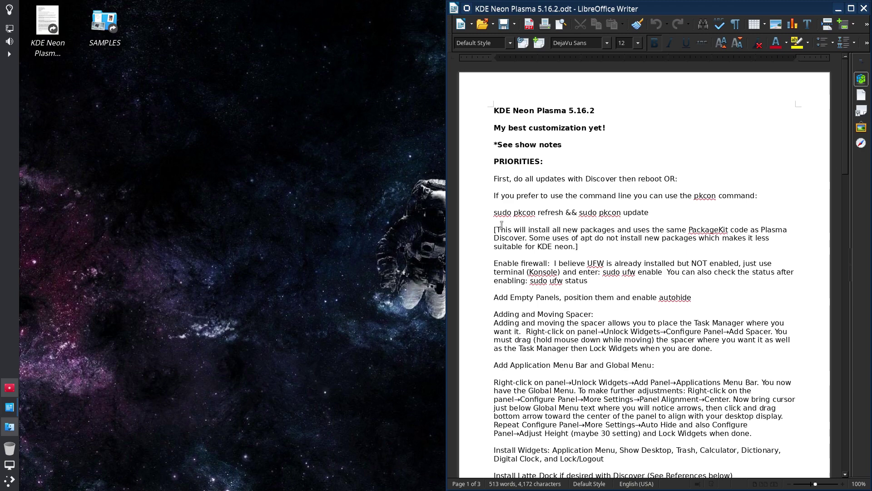
# Scroll down through the PRIORITIES steps on page 1.
pyautogui.scroll(-1, 517, 229)
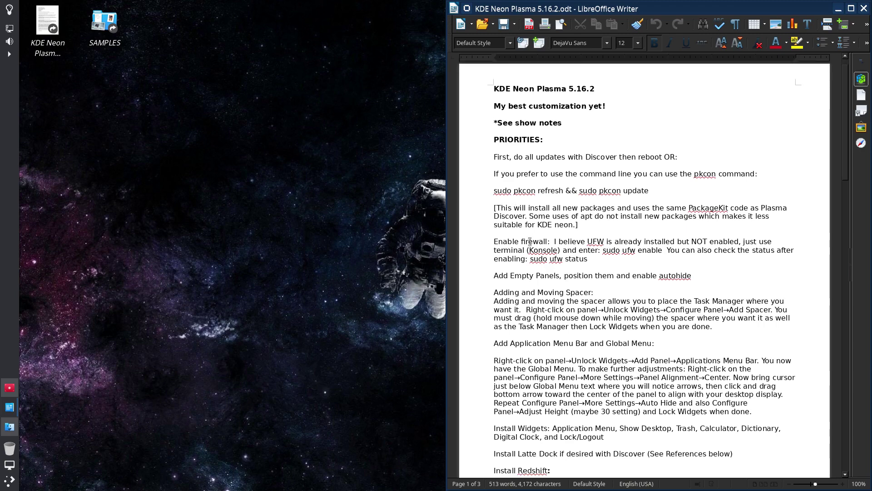
pyautogui.scroll(-1, 528, 250)
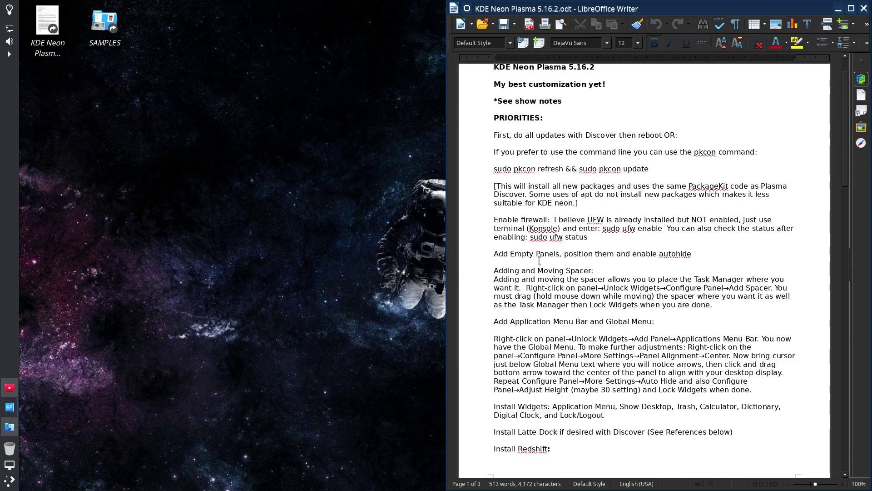
pyautogui.scroll(-1, 625, 269)
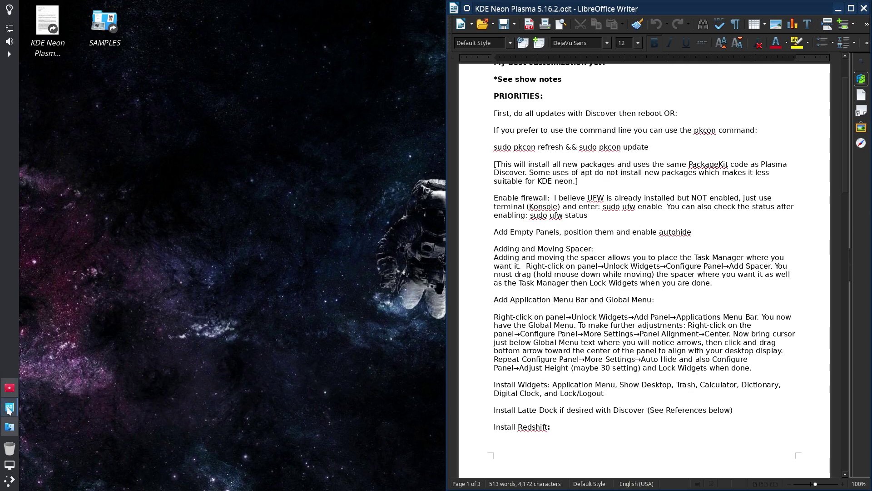
pyautogui.moveTo(9, 412)
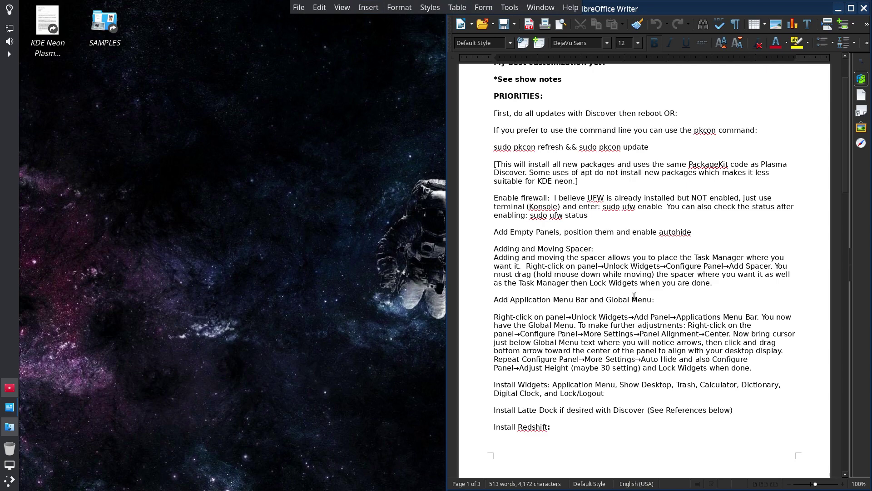
pyautogui.scroll(-2, 629, 349)
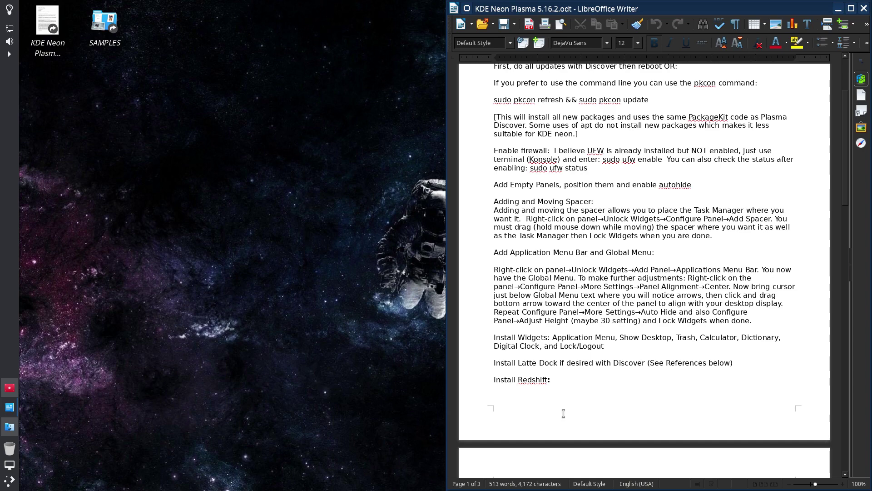
pyautogui.scroll(-1, 563, 413)
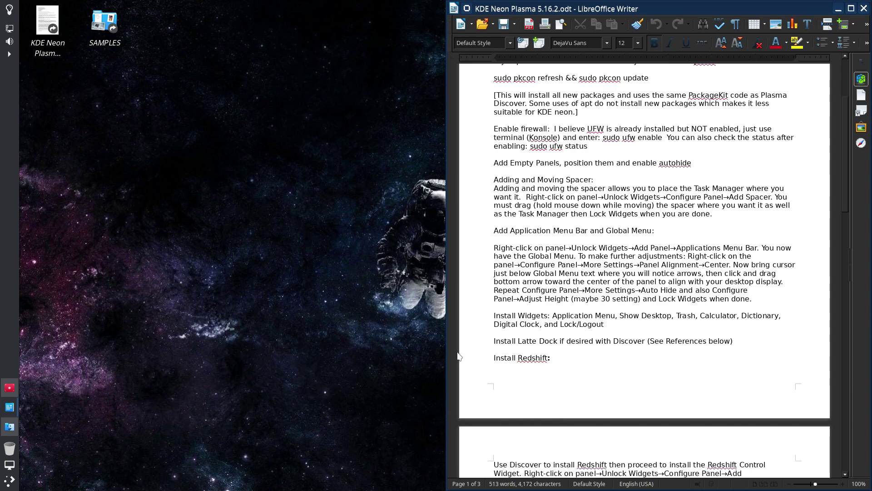
# Scroll down to page 2's THEMING section with window decoration, color, cursor and icon steps.
pyautogui.moveTo(7, 10)
pyautogui.scroll(-3, 535, 285)
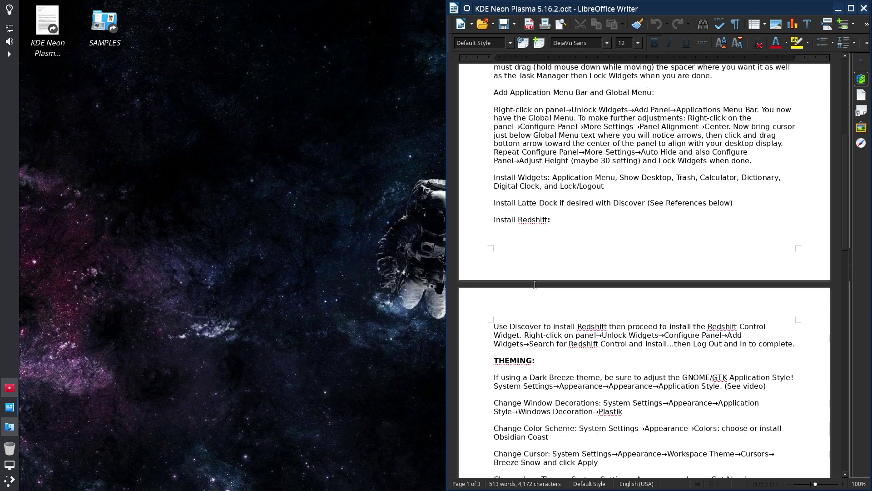
pyautogui.scroll(-2, 534, 285)
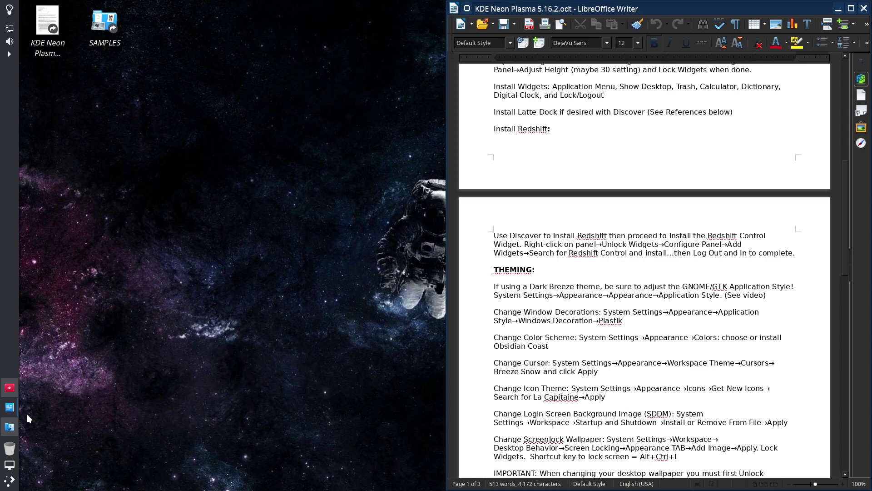
# Restore the Dolphin SAMPLES window (1 folder, 9 files), browse it, then close it.
pyautogui.click(10, 429)
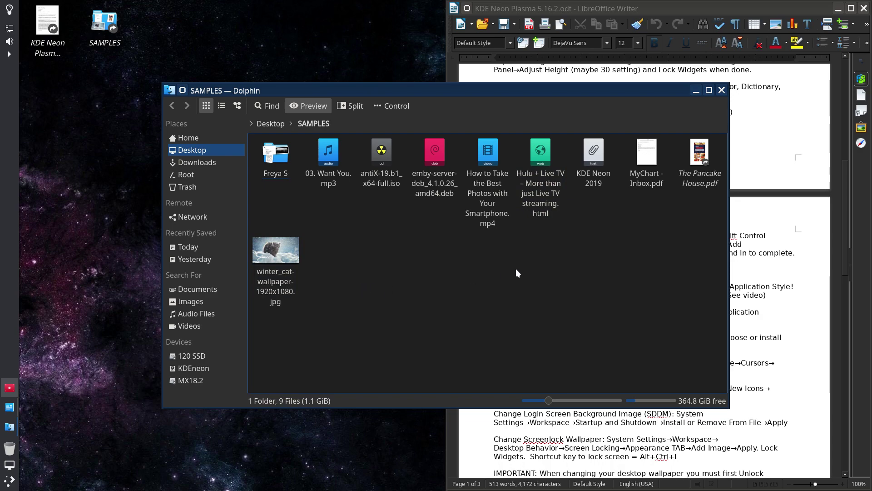
pyautogui.click(721, 91)
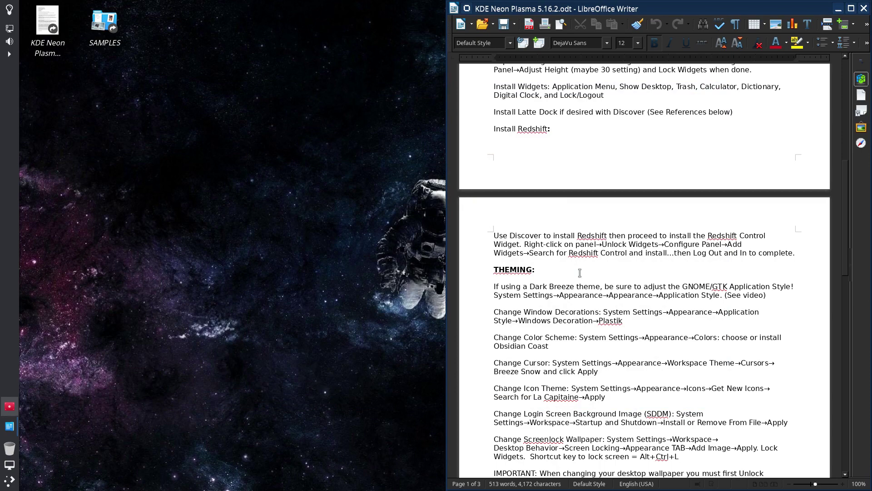
# Scroll to page 2's DESKTOP EFFECTS section and nudge the Writer window slightly left.
pyautogui.scroll(-1, 582, 272)
pyautogui.scroll(-1, 583, 271)
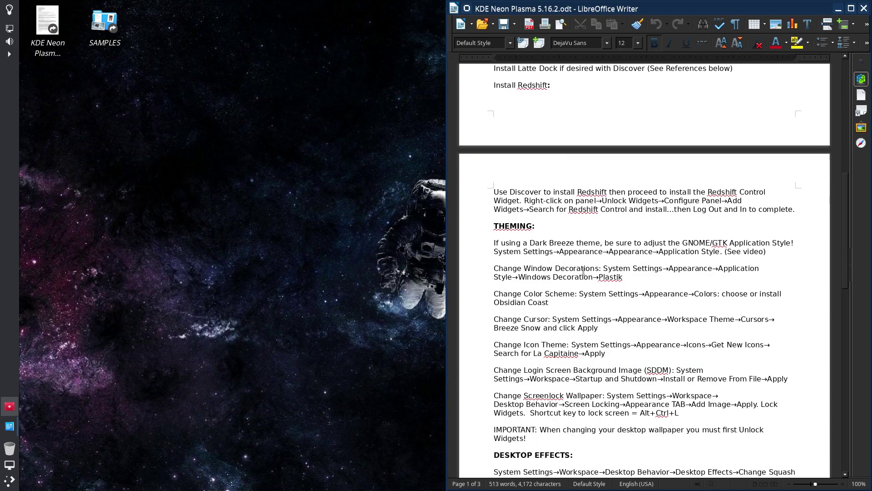
pyautogui.scroll(-7, 583, 271)
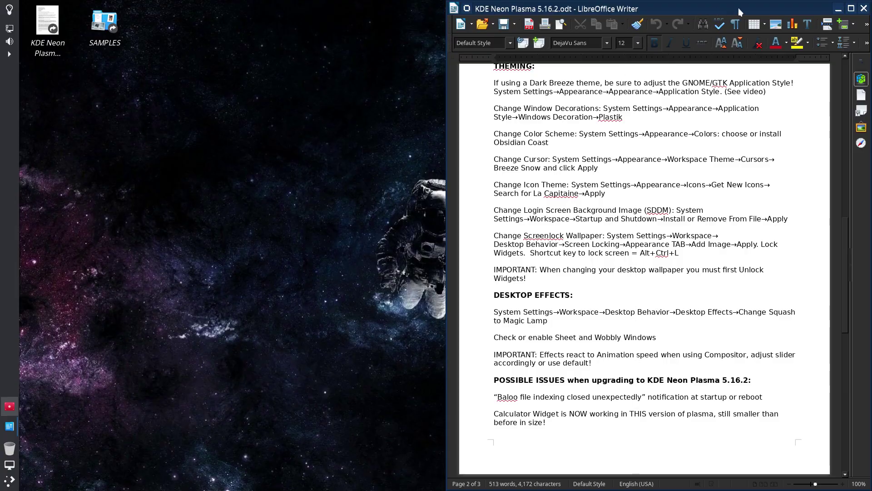
pyautogui.moveTo(738, 7); pyautogui.dragTo(708, 8)
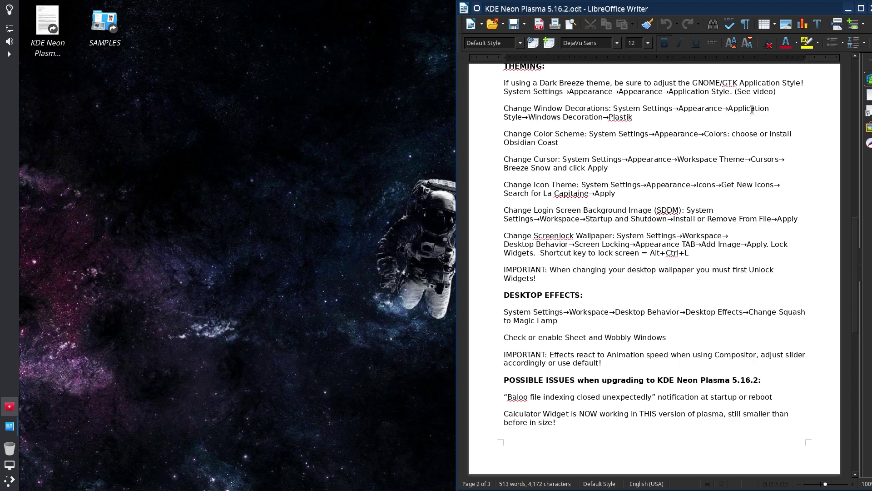
pyautogui.moveTo(785, 15)
pyautogui.mouseDown()
pyautogui.moveTo(677, 63)
pyautogui.moveTo(590, 61)
pyautogui.moveTo(459, 91)
pyautogui.moveTo(605, 73)
pyautogui.moveTo(694, 33)
pyautogui.moveTo(779, 14)
pyautogui.mouseUp()
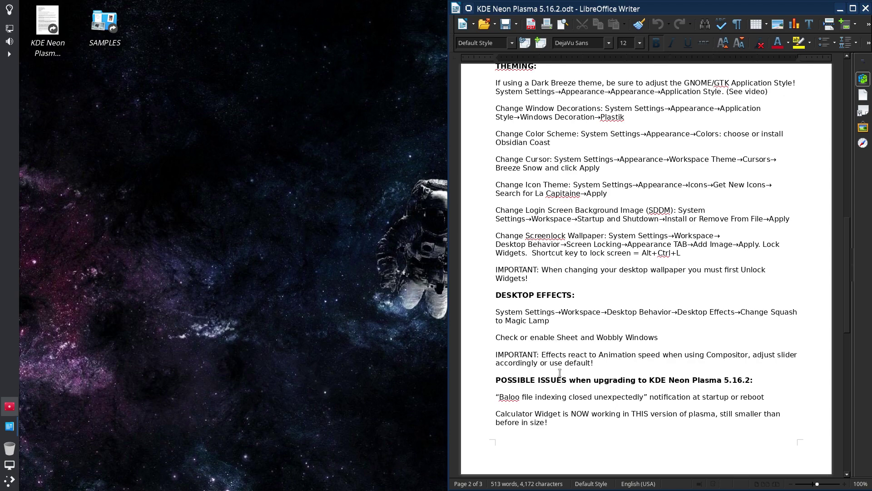
# Scroll to page 3 and place the cursor in the text below the REFERENCES heading.
pyautogui.scroll(-1, 561, 372)
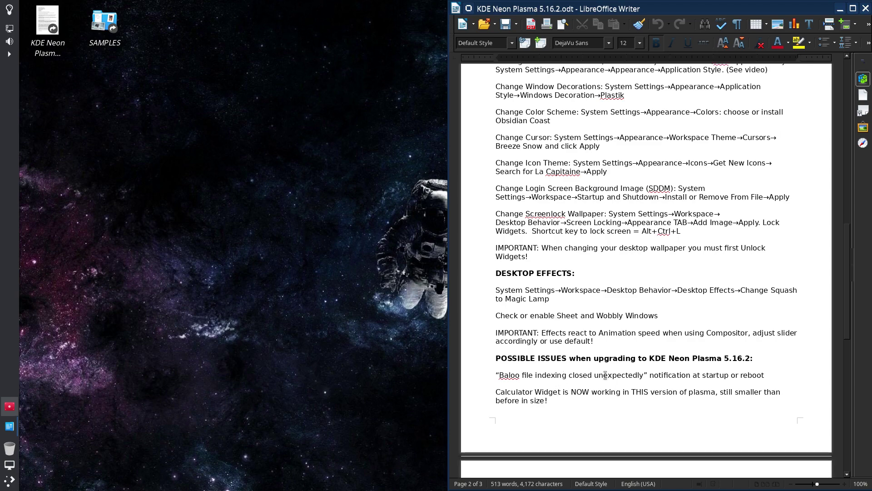
pyautogui.scroll(-1, 606, 376)
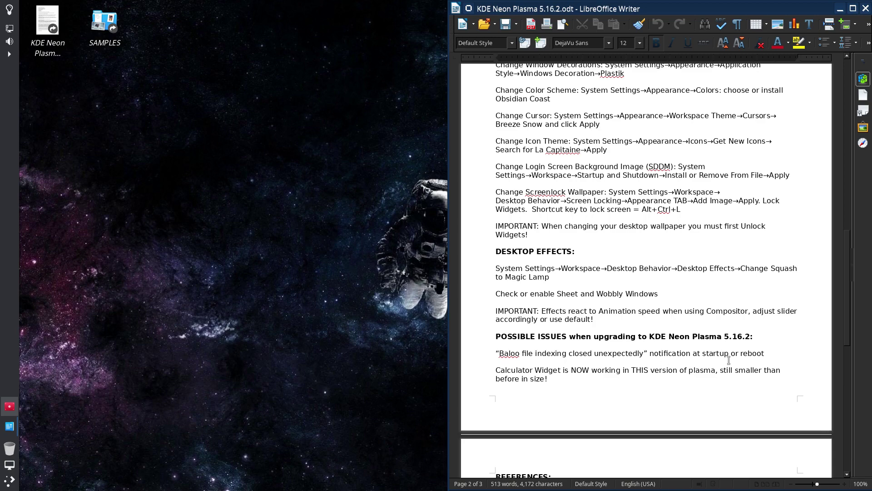
pyautogui.scroll(-1, 729, 360)
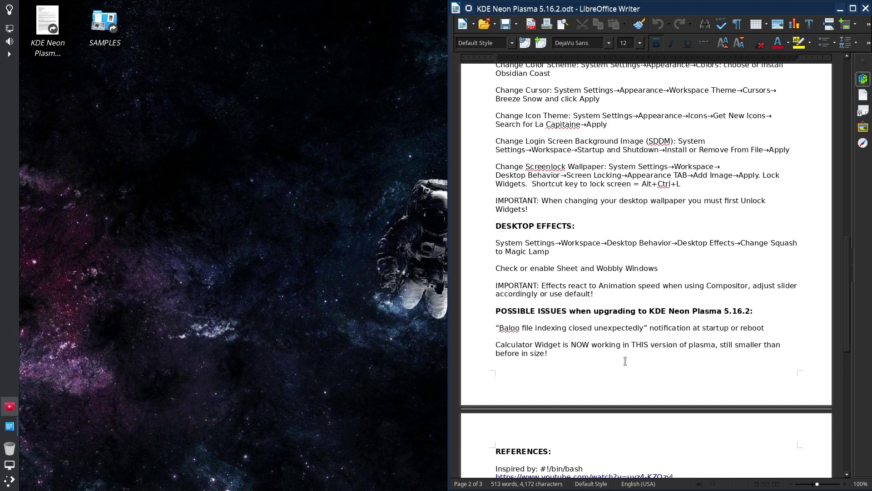
pyautogui.scroll(-1, 625, 361)
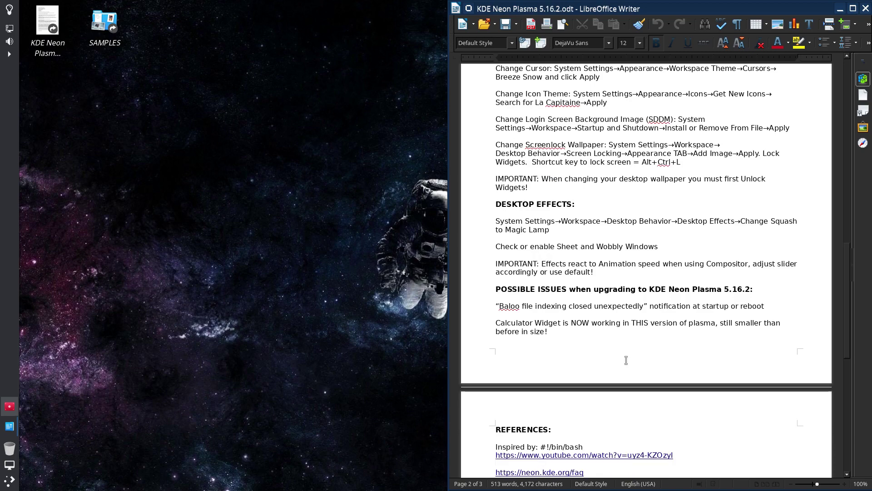
pyautogui.scroll(-7, 626, 359)
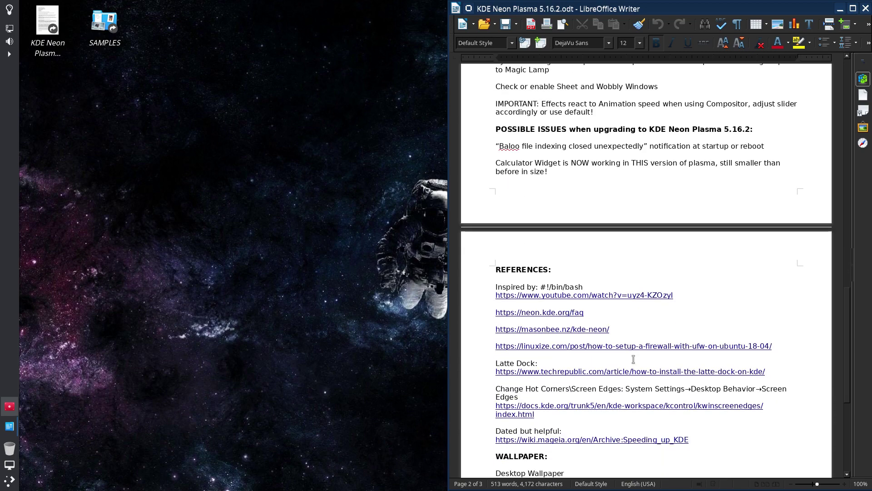
pyautogui.scroll(-5, 634, 360)
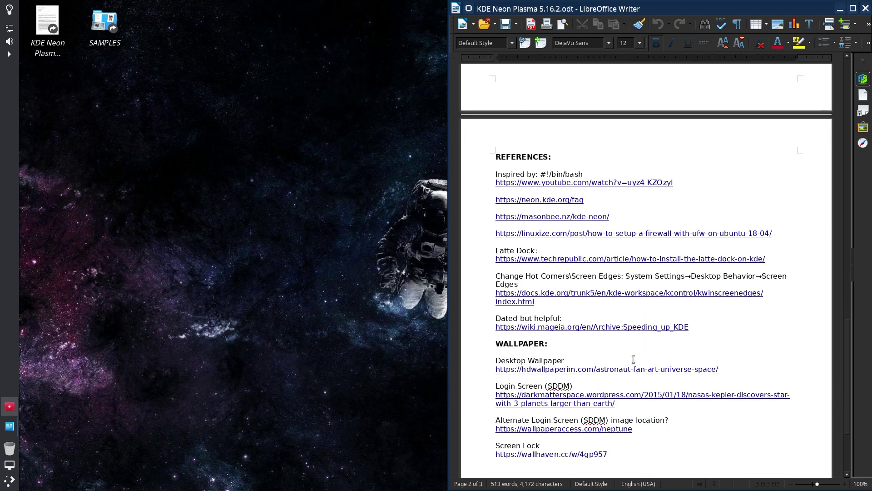
pyautogui.scroll(-3, 633, 359)
pyautogui.scroll(11, 633, 360)
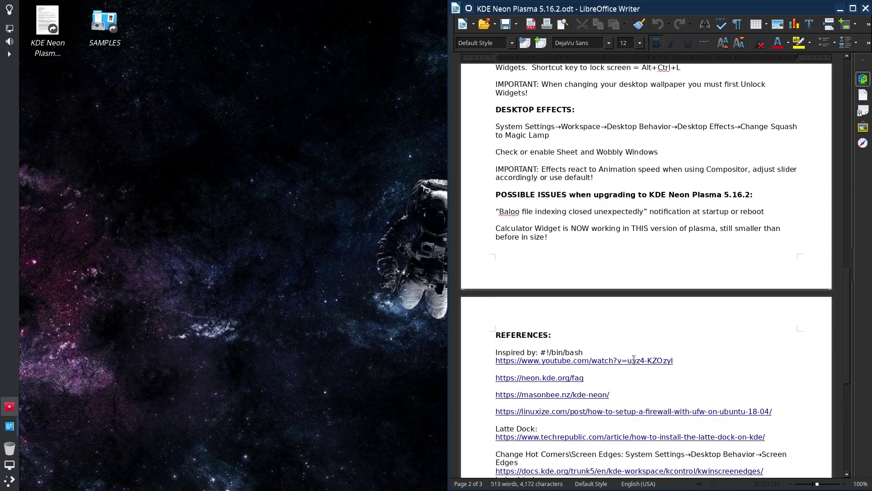
pyautogui.scroll(5, 633, 360)
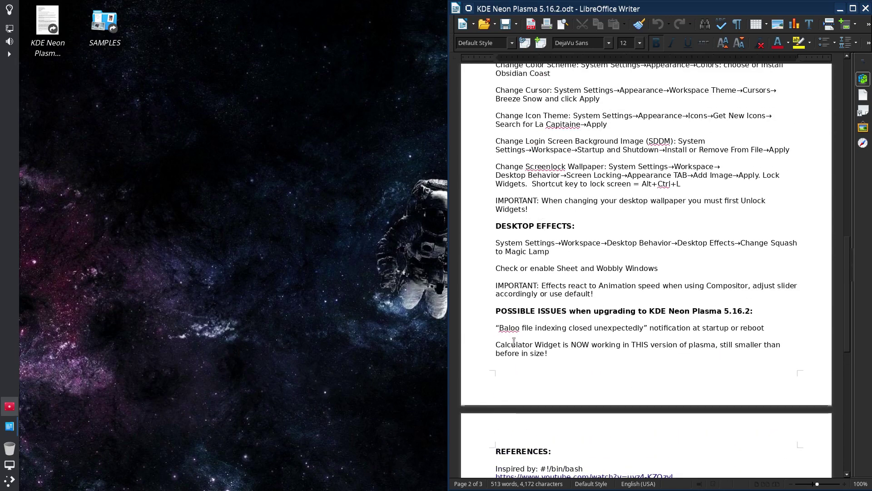
pyautogui.scroll(-4, 514, 342)
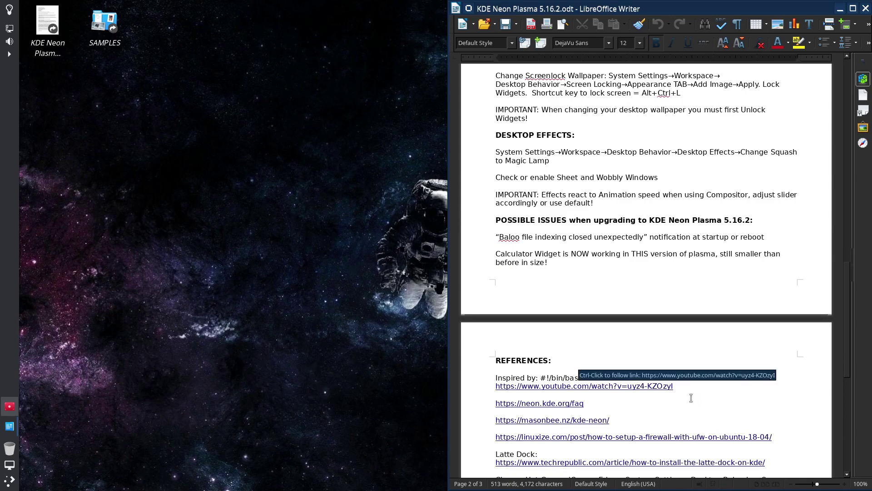
pyautogui.click(738, 399)
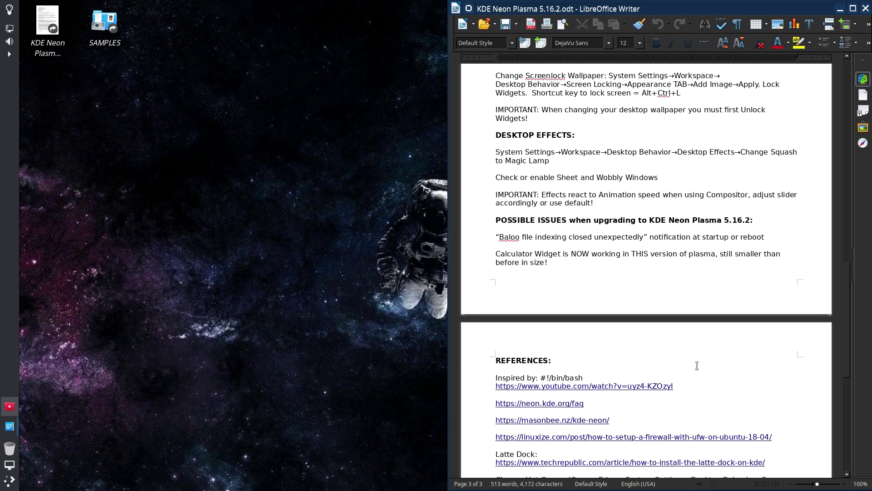
# Scroll to the end of the reference links, then back up to page 1's PRIORITIES section.
pyautogui.scroll(-2, 625, 372)
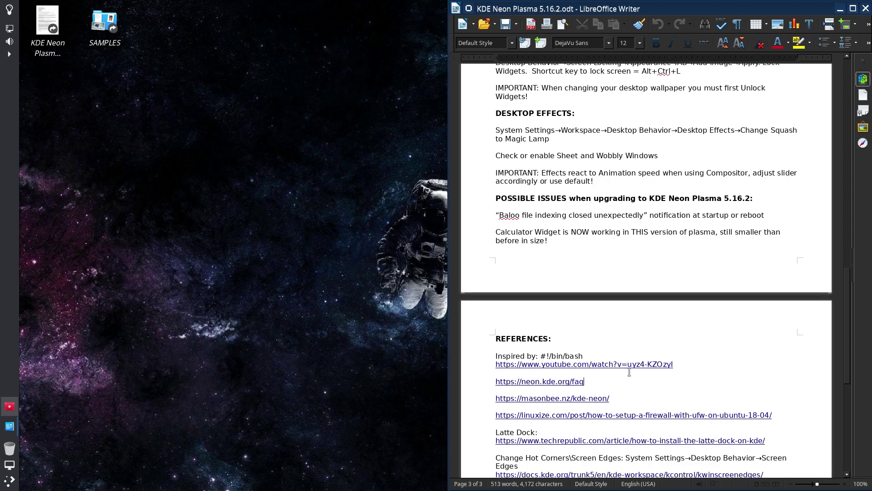
pyautogui.scroll(-1, 653, 373)
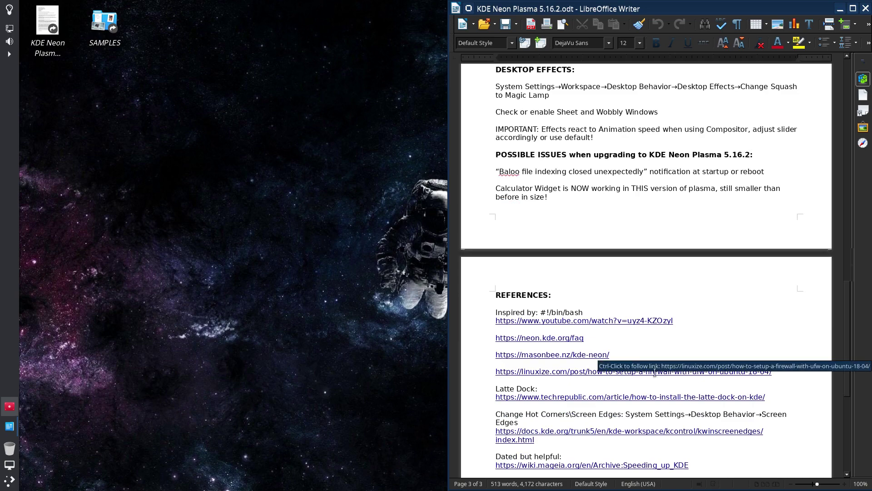
pyautogui.scroll(-4, 612, 347)
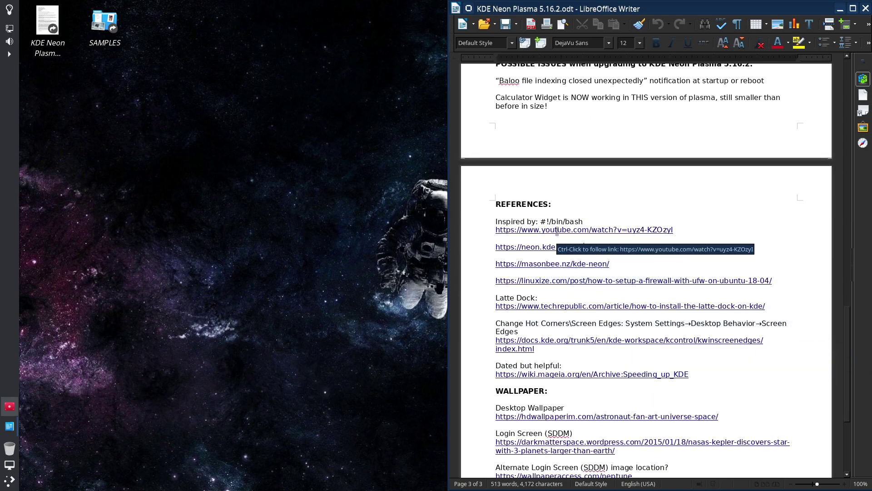
pyautogui.scroll(1, 521, 304)
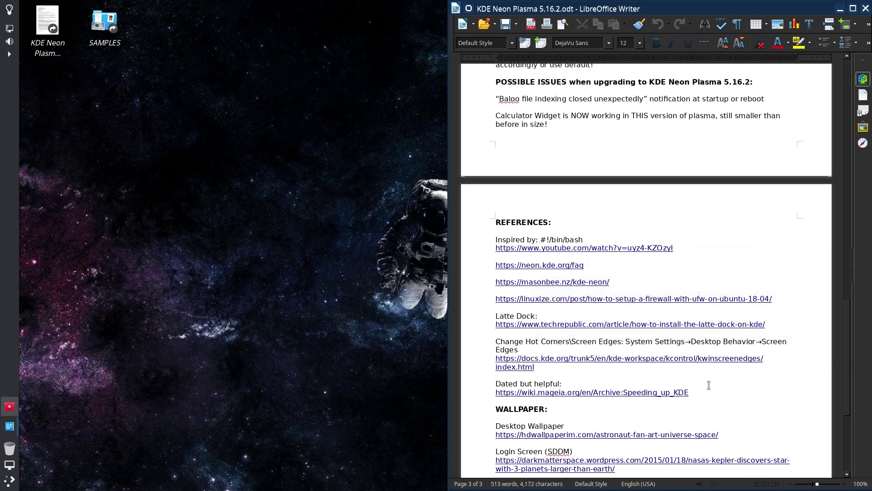
pyautogui.scroll(-5, 709, 385)
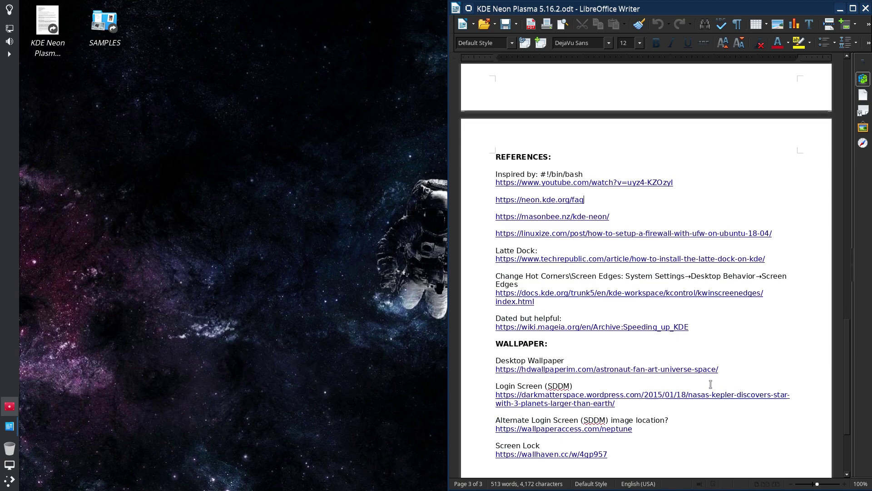
pyautogui.scroll(-2, 638, 363)
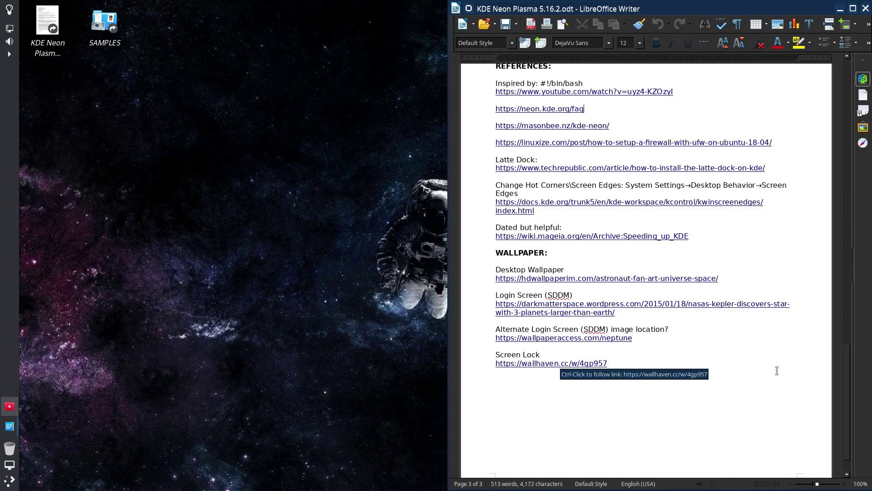
pyautogui.scroll(13, 748, 377)
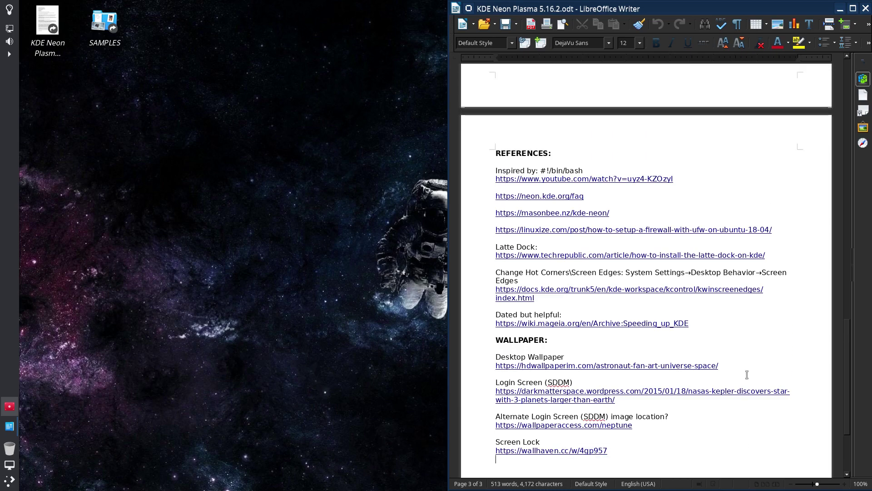
pyautogui.scroll(9, 746, 369)
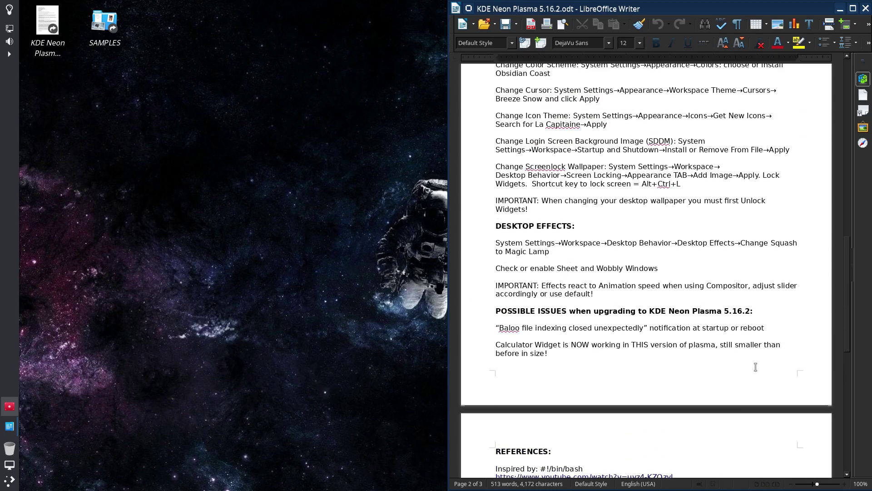
pyautogui.scroll(7, 526, 327)
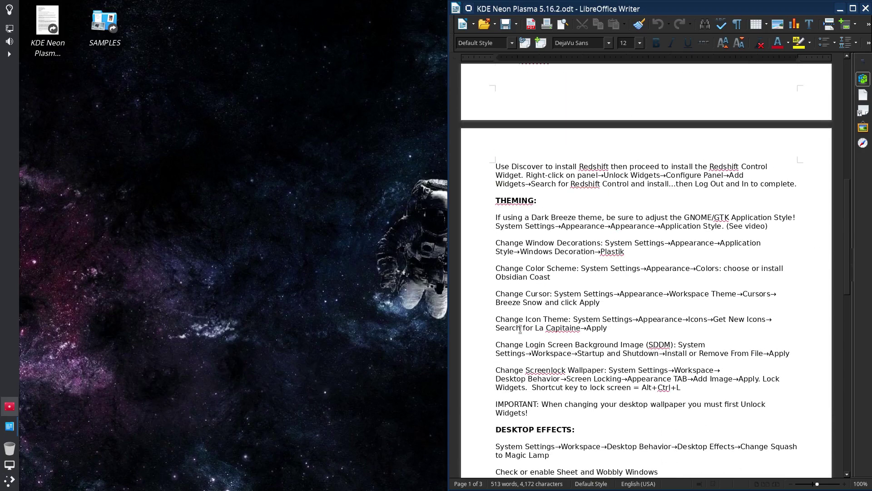
pyautogui.scroll(7, 525, 327)
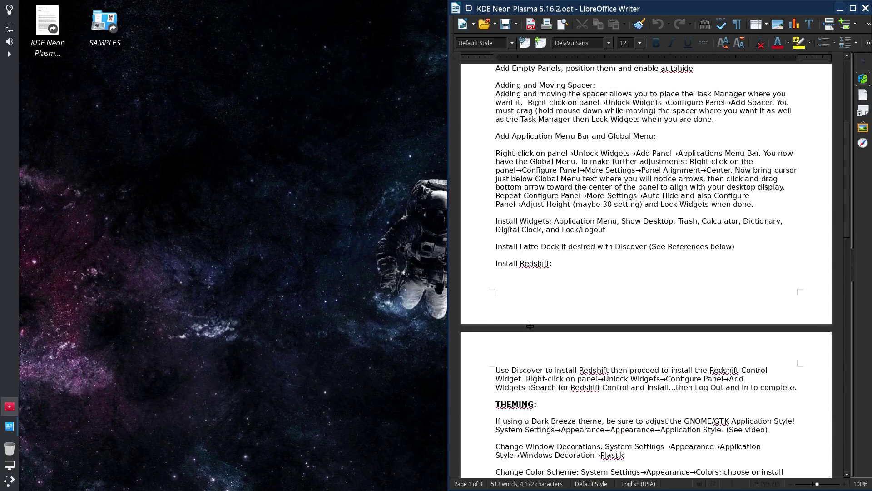
pyautogui.scroll(2, 528, 327)
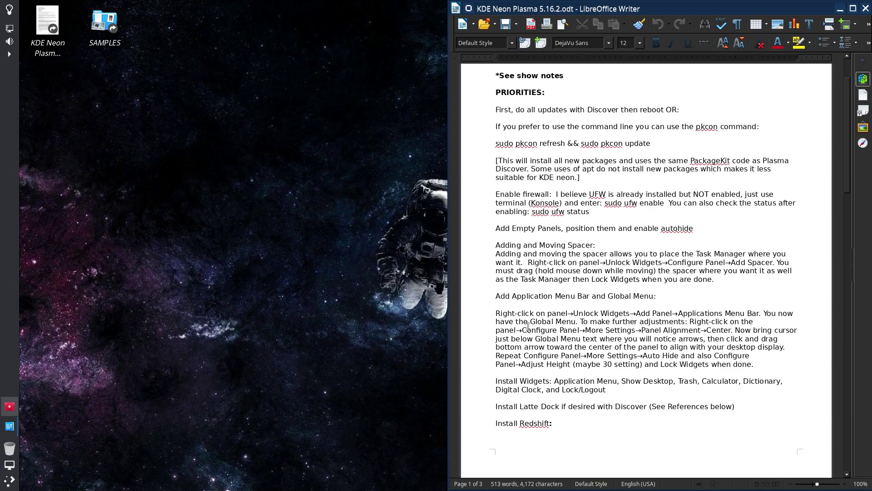